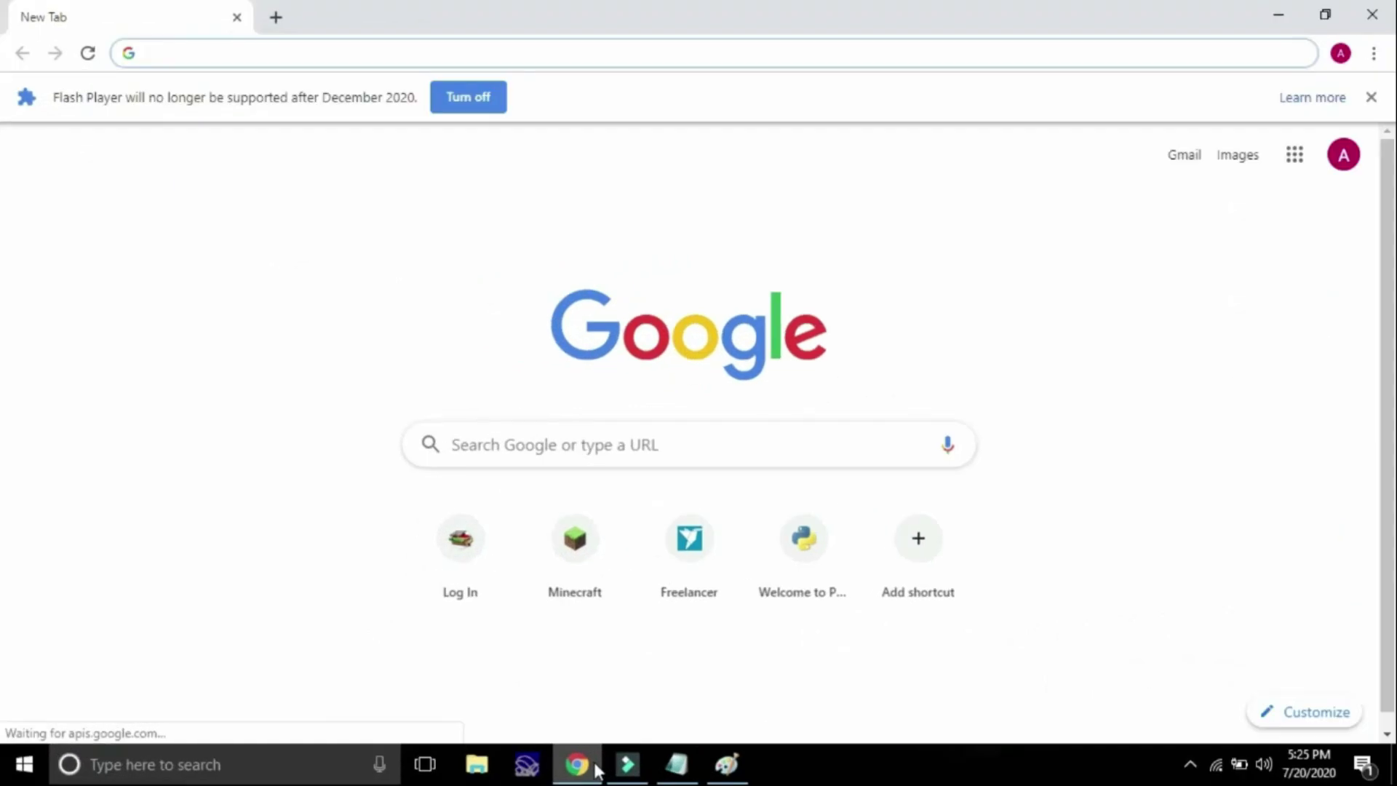
Step: Open the JetBrains website at jetbrains.com
type("j")
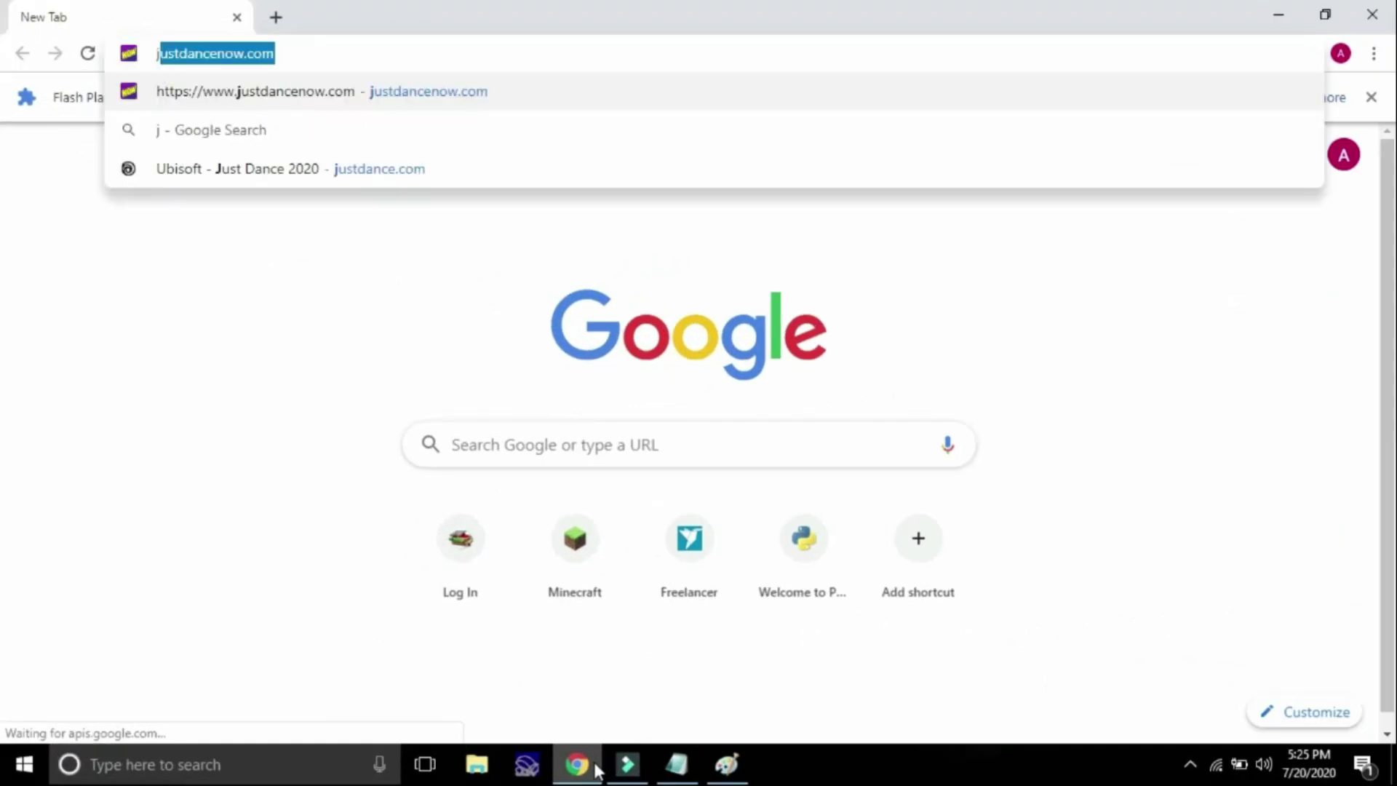
type("etbrain")
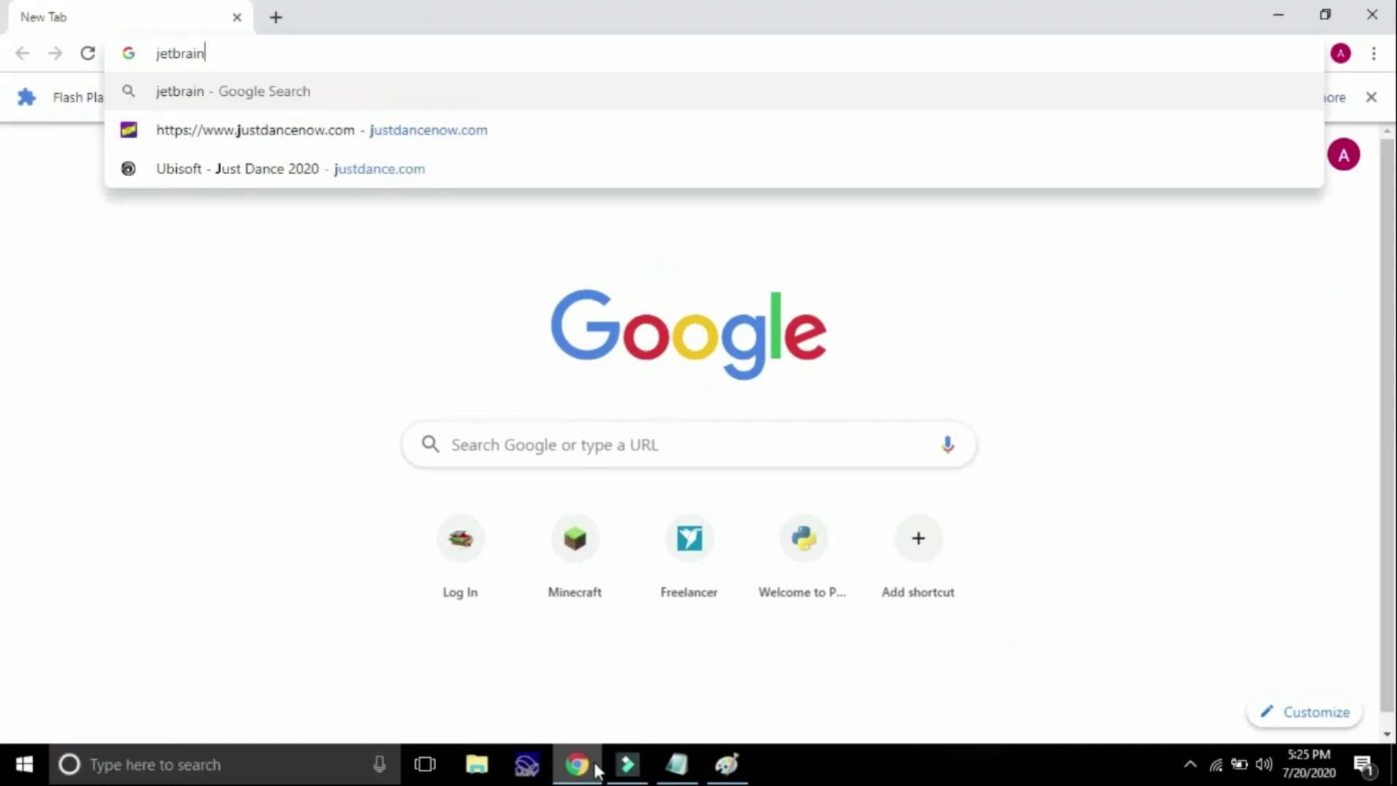
type("s.cpm")
key("BackSpace")
key("BackSpace")
type("on")
key("BackSpace")
type("m")
key("Return")
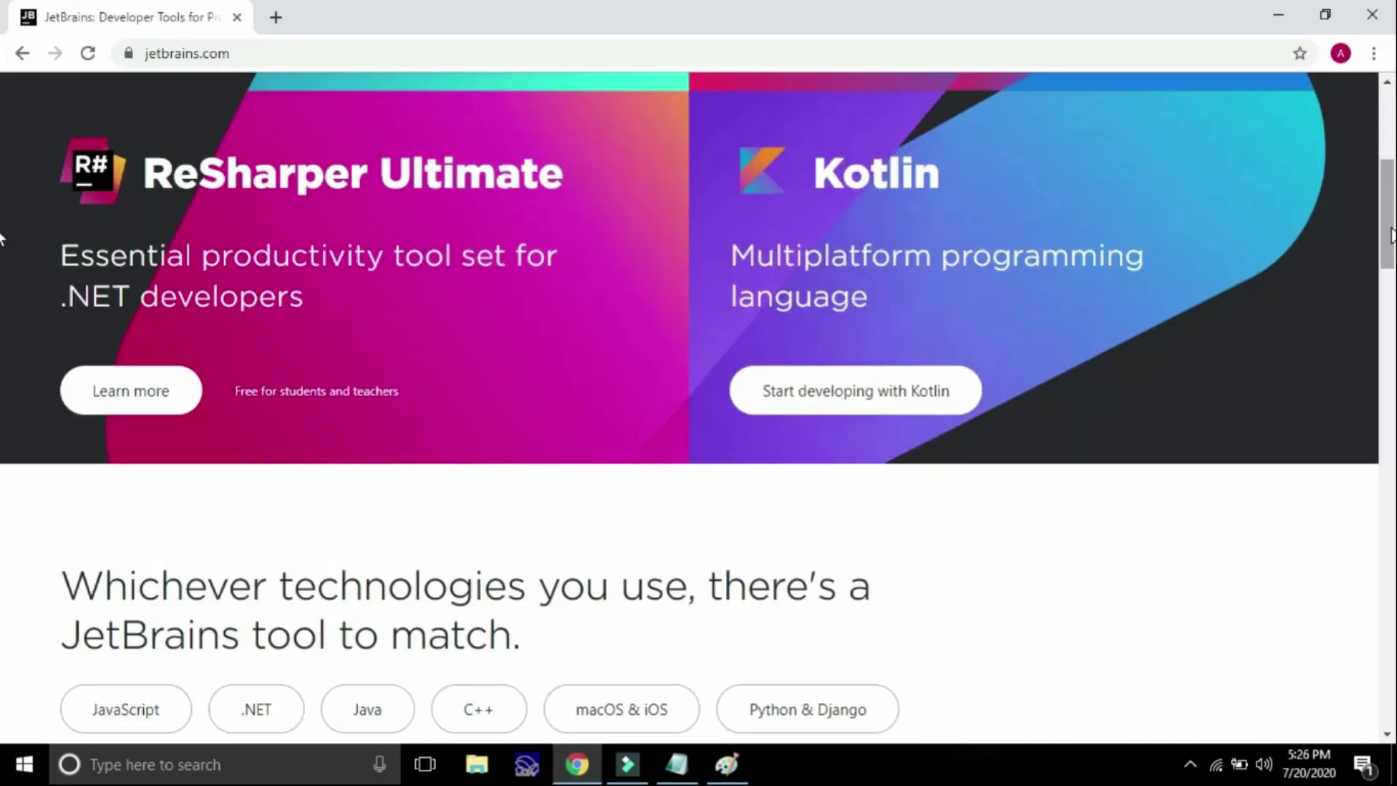
Step: Browse the JetBrains tools for Python & Django and download the Professional edition of PyCharm for Windows
left_click_drag(1388, 222, 1391, 275)
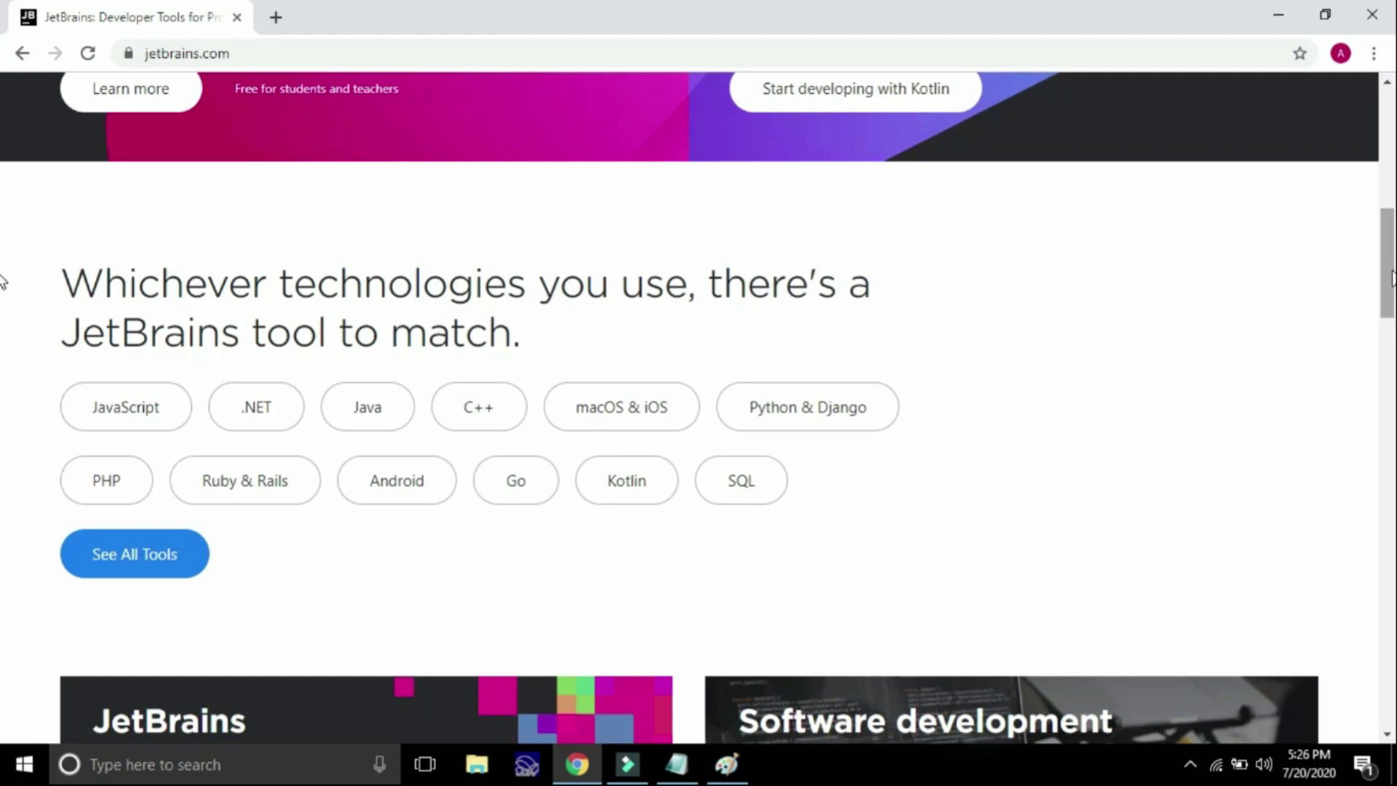
left_click(815, 417)
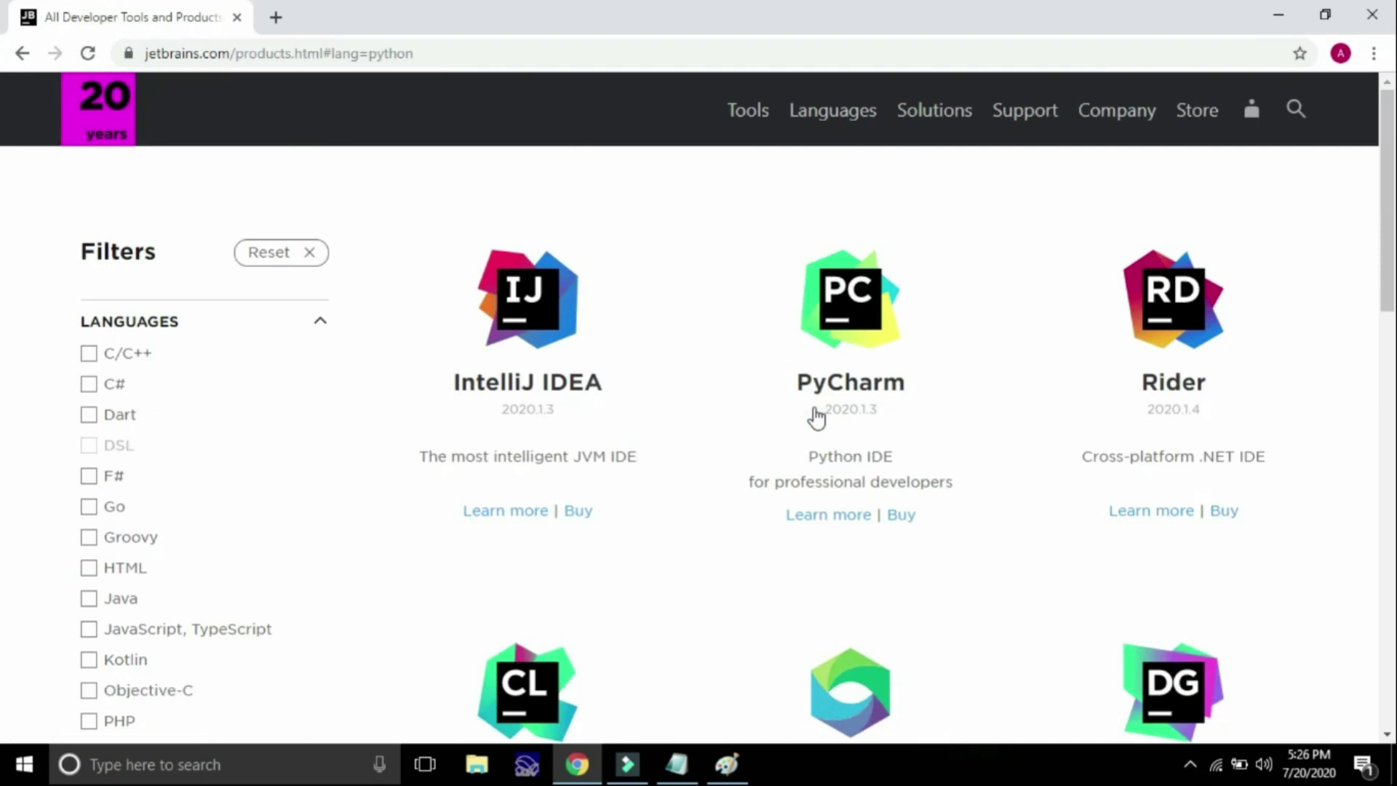
mouse_move(873, 483)
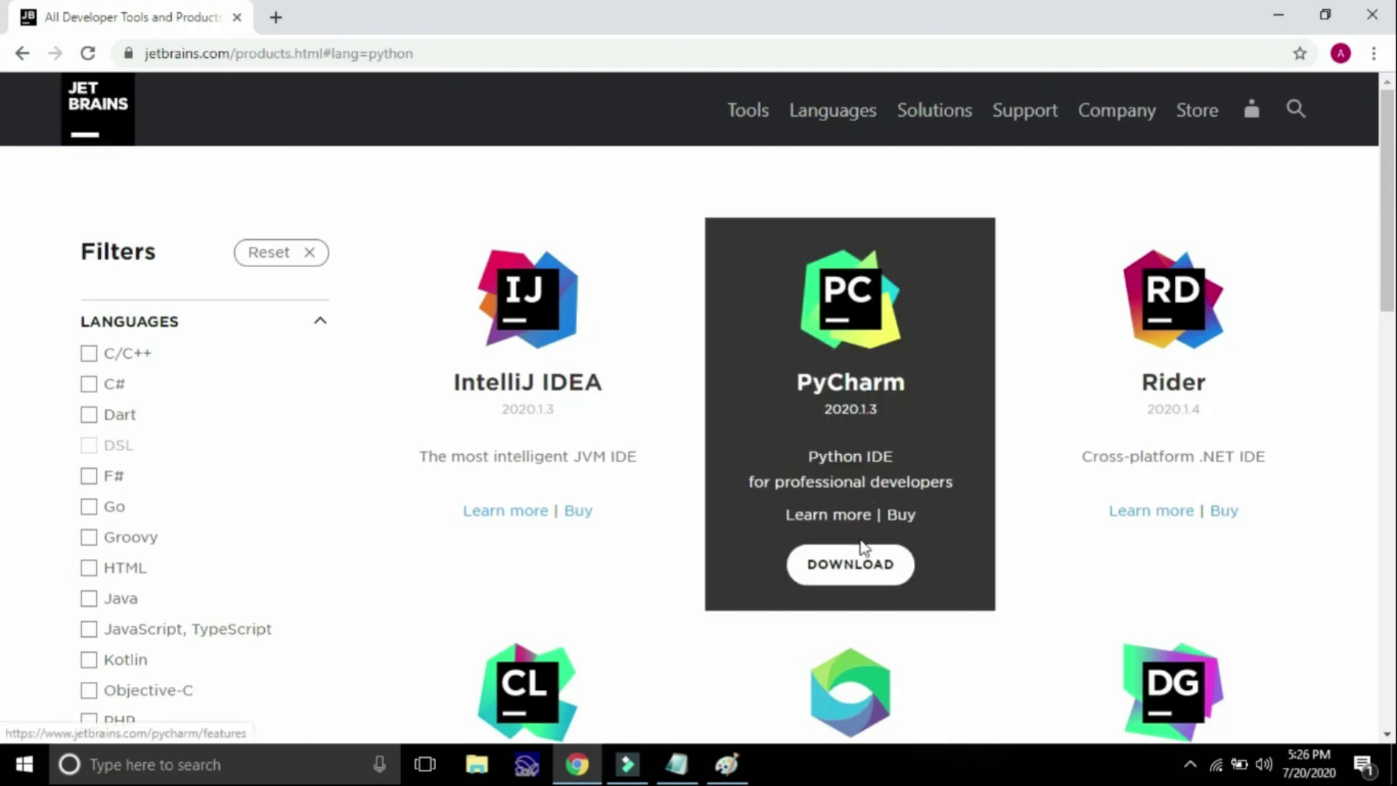
left_click(862, 570)
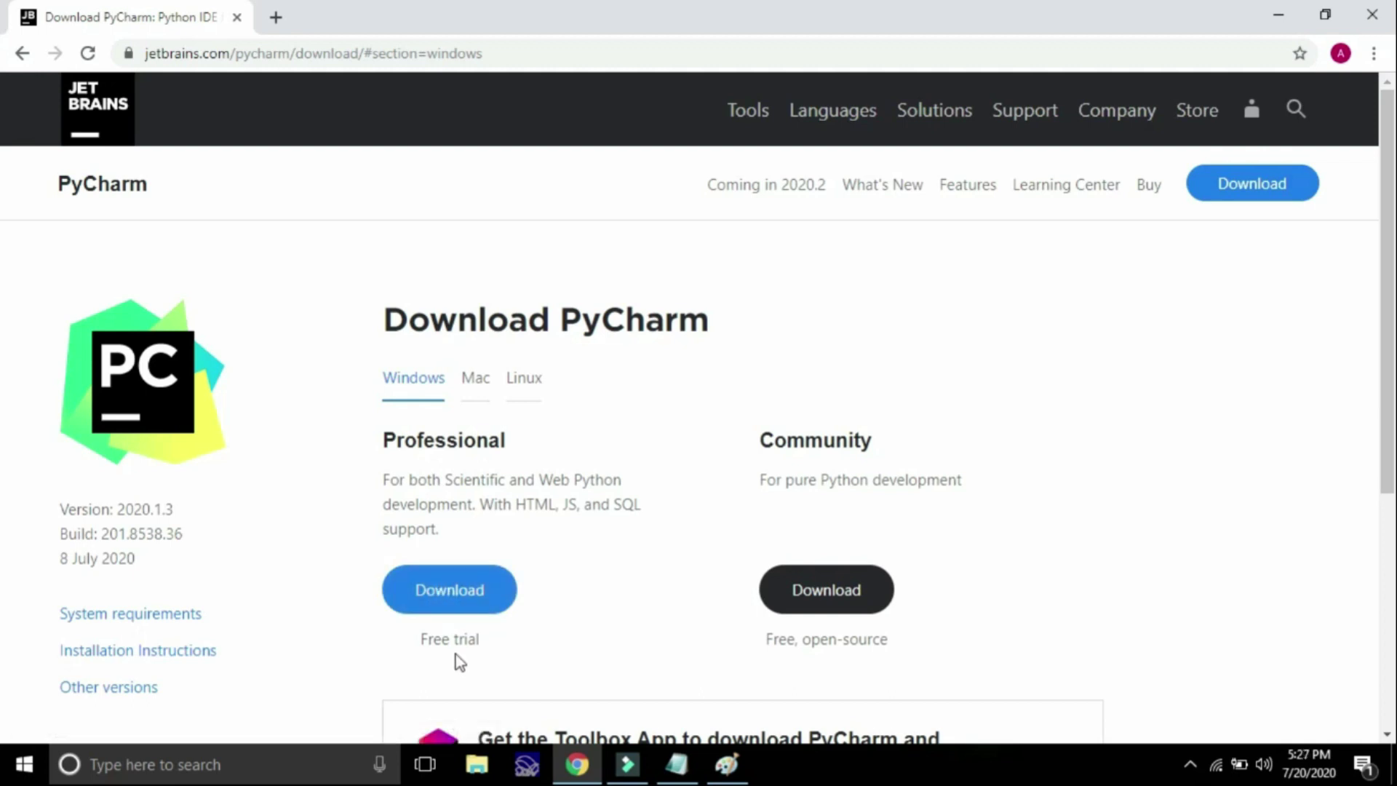
left_click(451, 586)
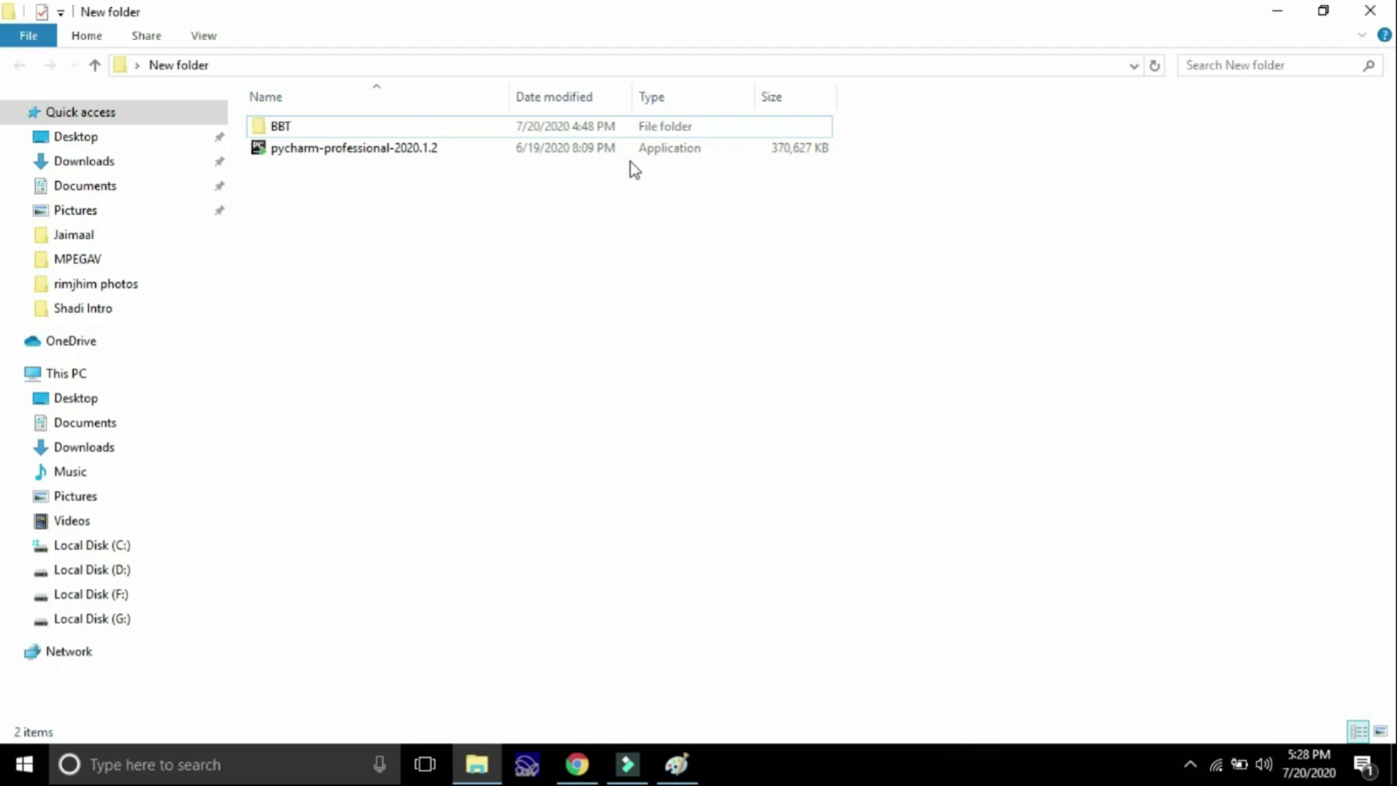
Step: Run the pycharm-professional-2020.1.2 installer and install to the default folder with the 64-bit launcher shortcut and .py association enabled
left_click(499, 155)
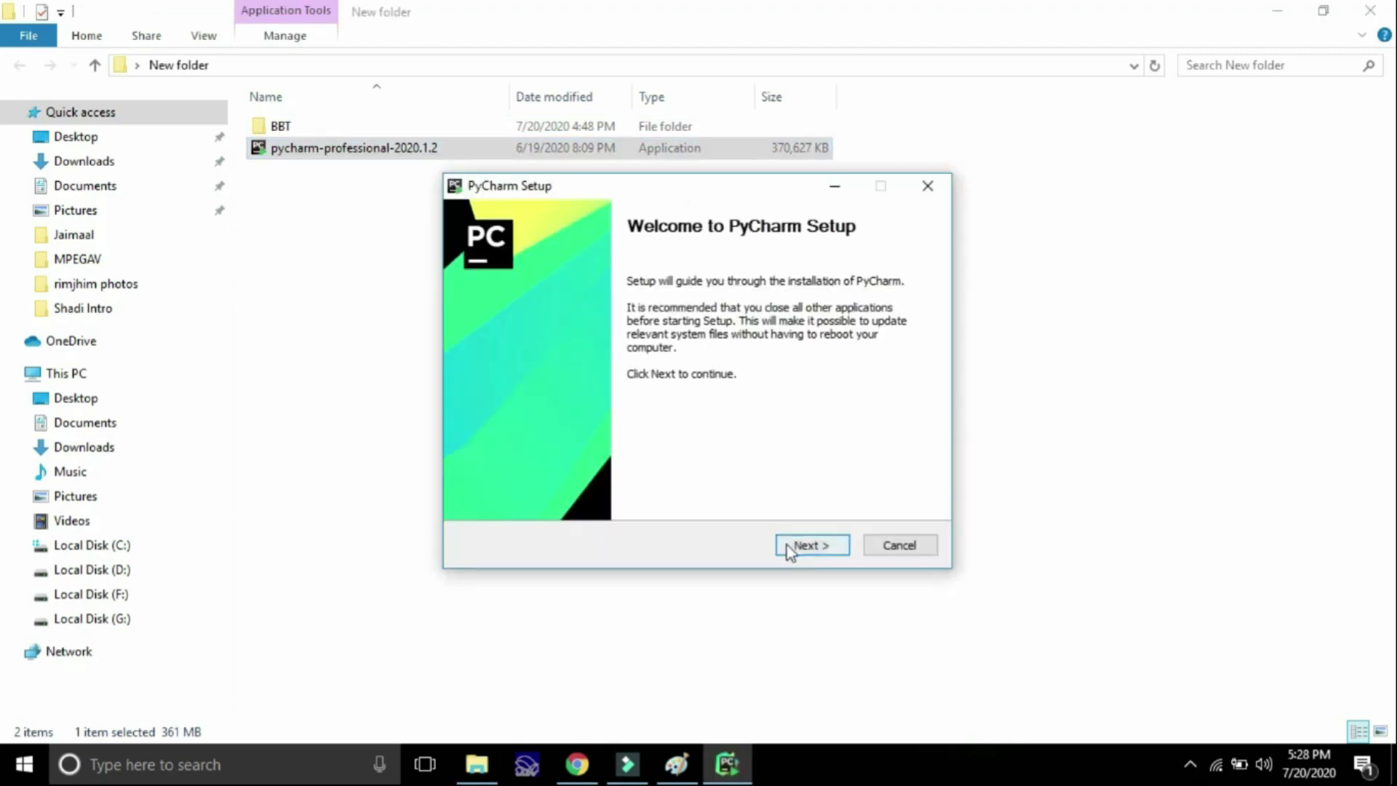
left_click(793, 550)
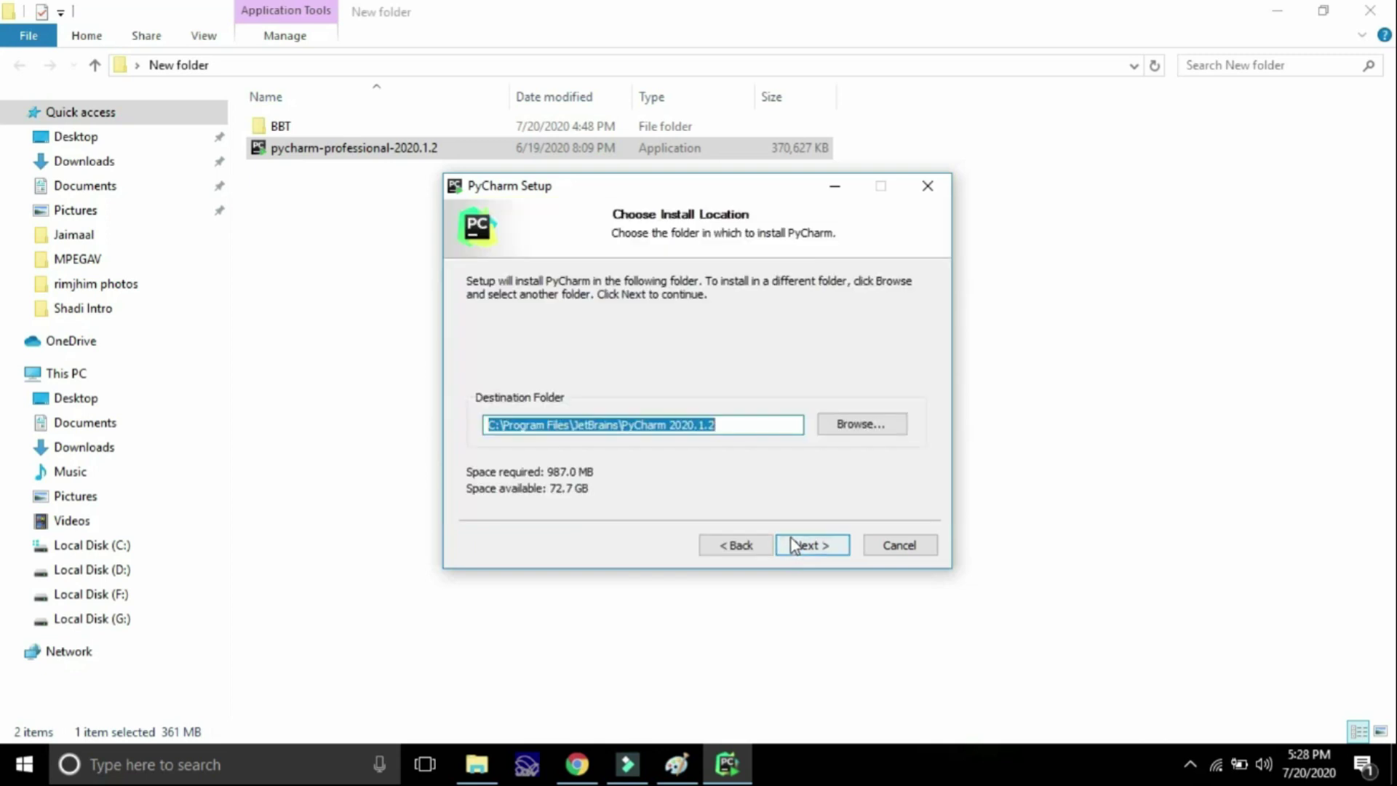
left_click(793, 547)
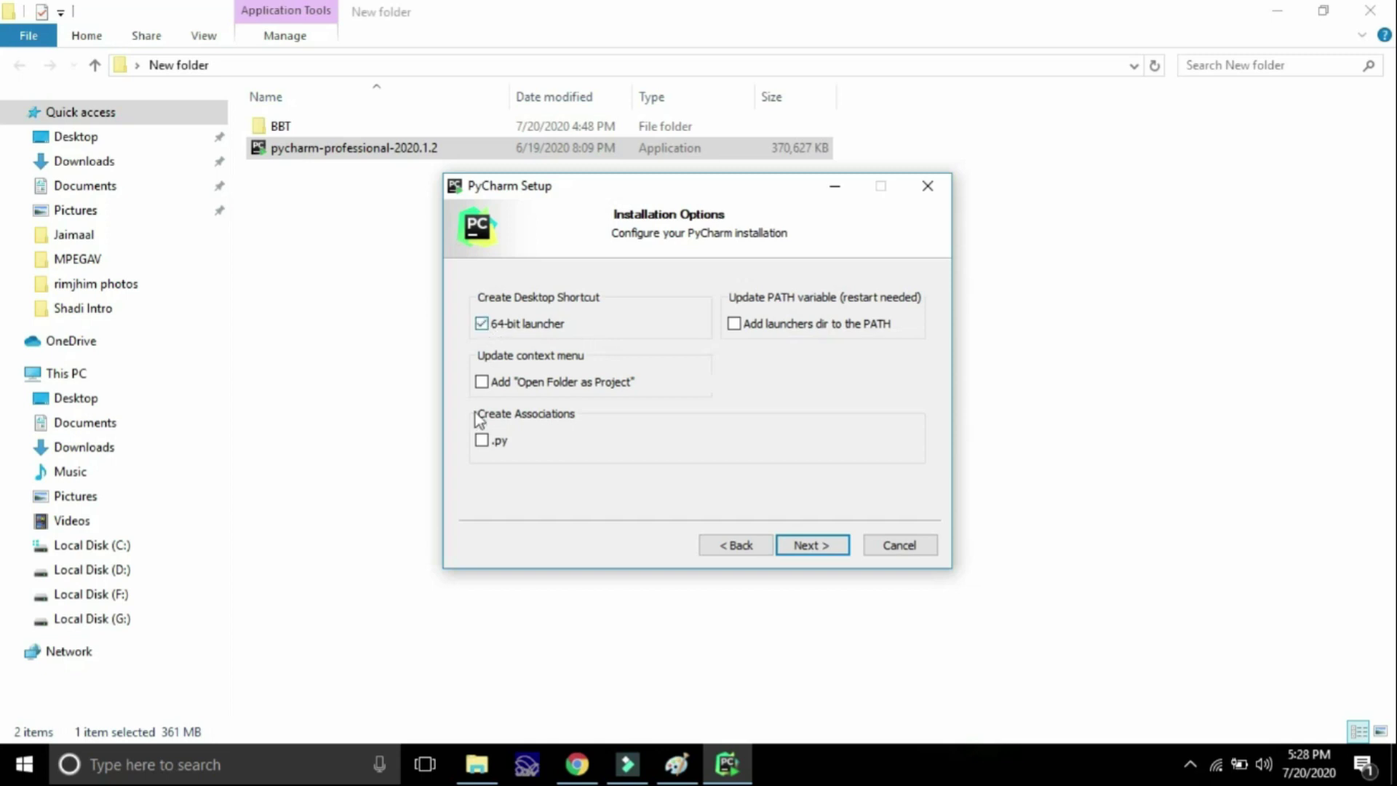
left_click(482, 441)
left_click(816, 547)
left_click(819, 545)
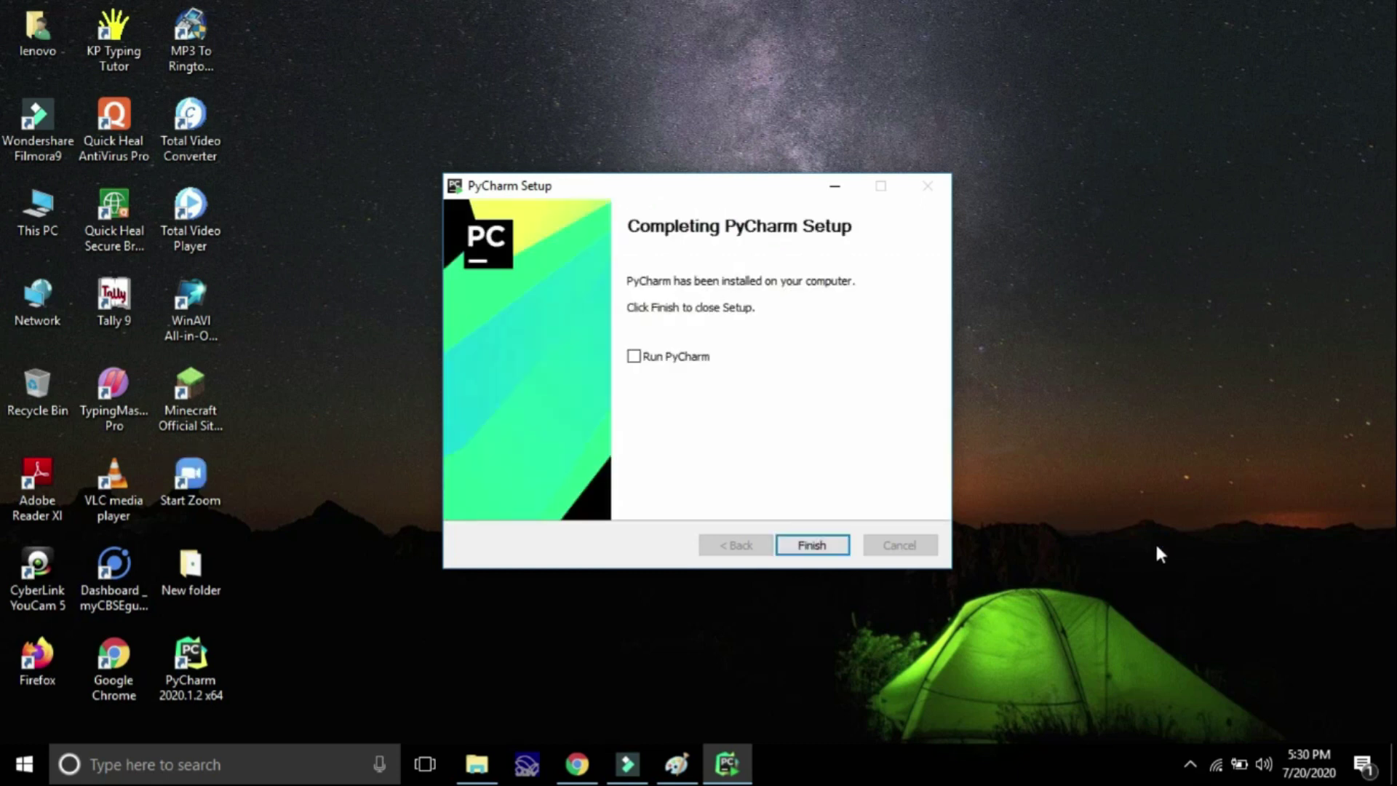
Step: Finish the setup with Run PyCharm enabled and accept the JetBrains User Agreement
left_click(634, 356)
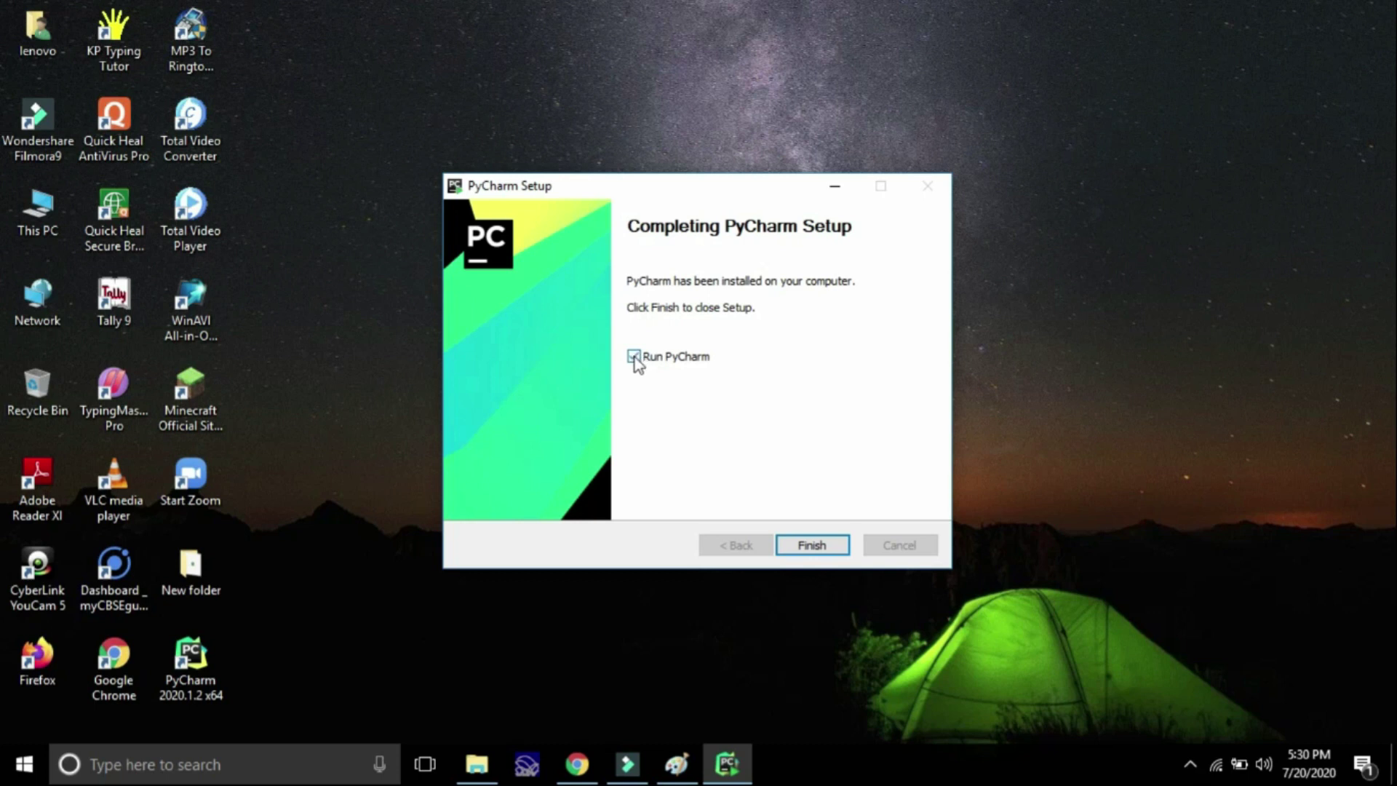
left_click(814, 545)
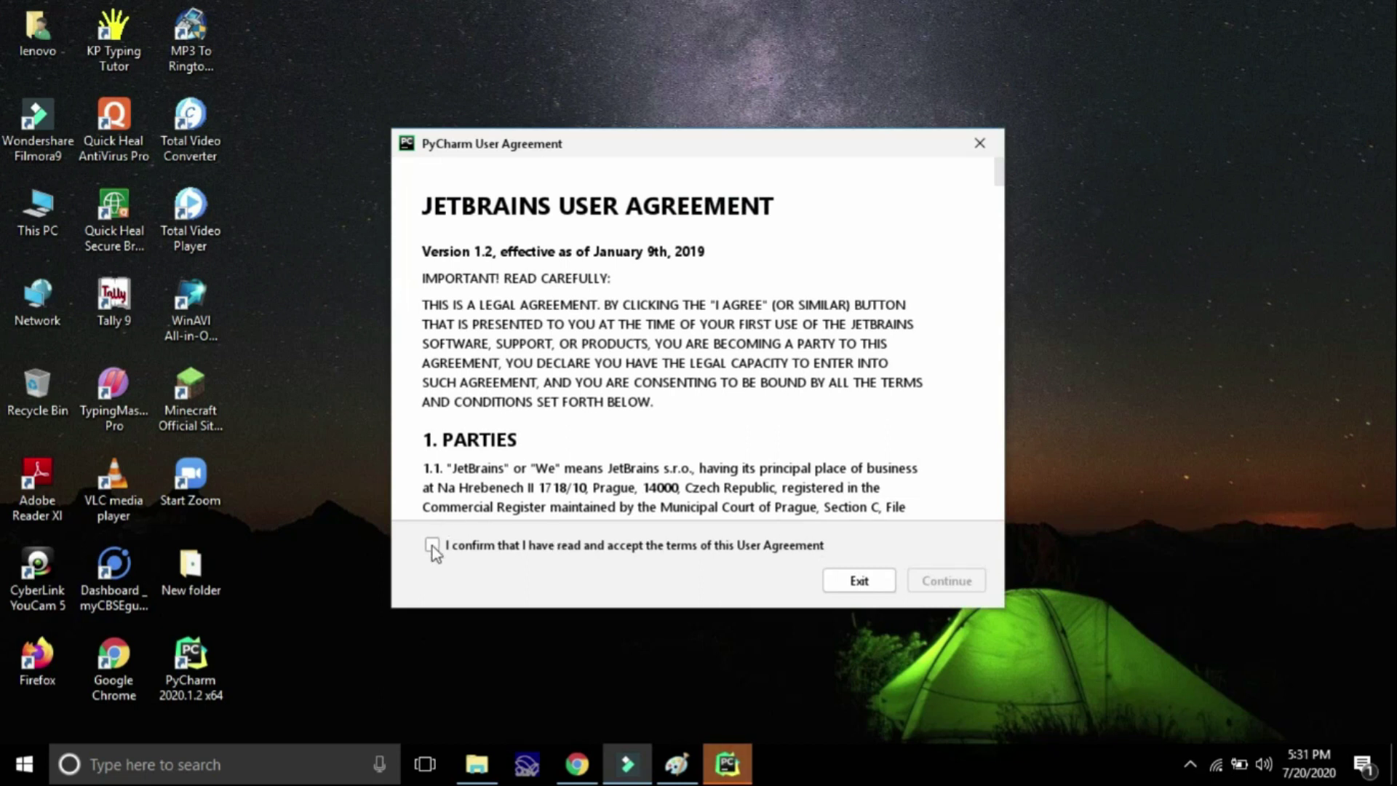
left_click(433, 545)
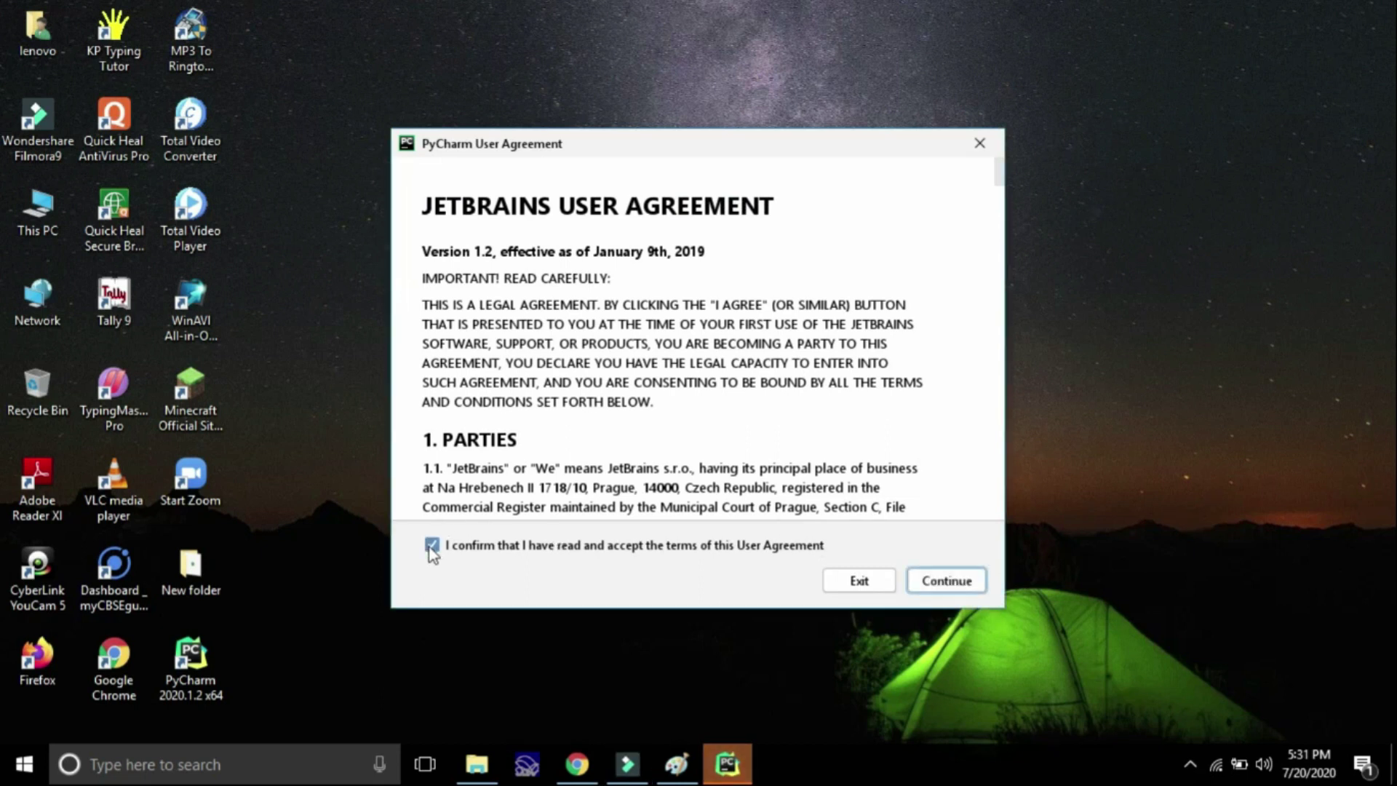
left_click(938, 588)
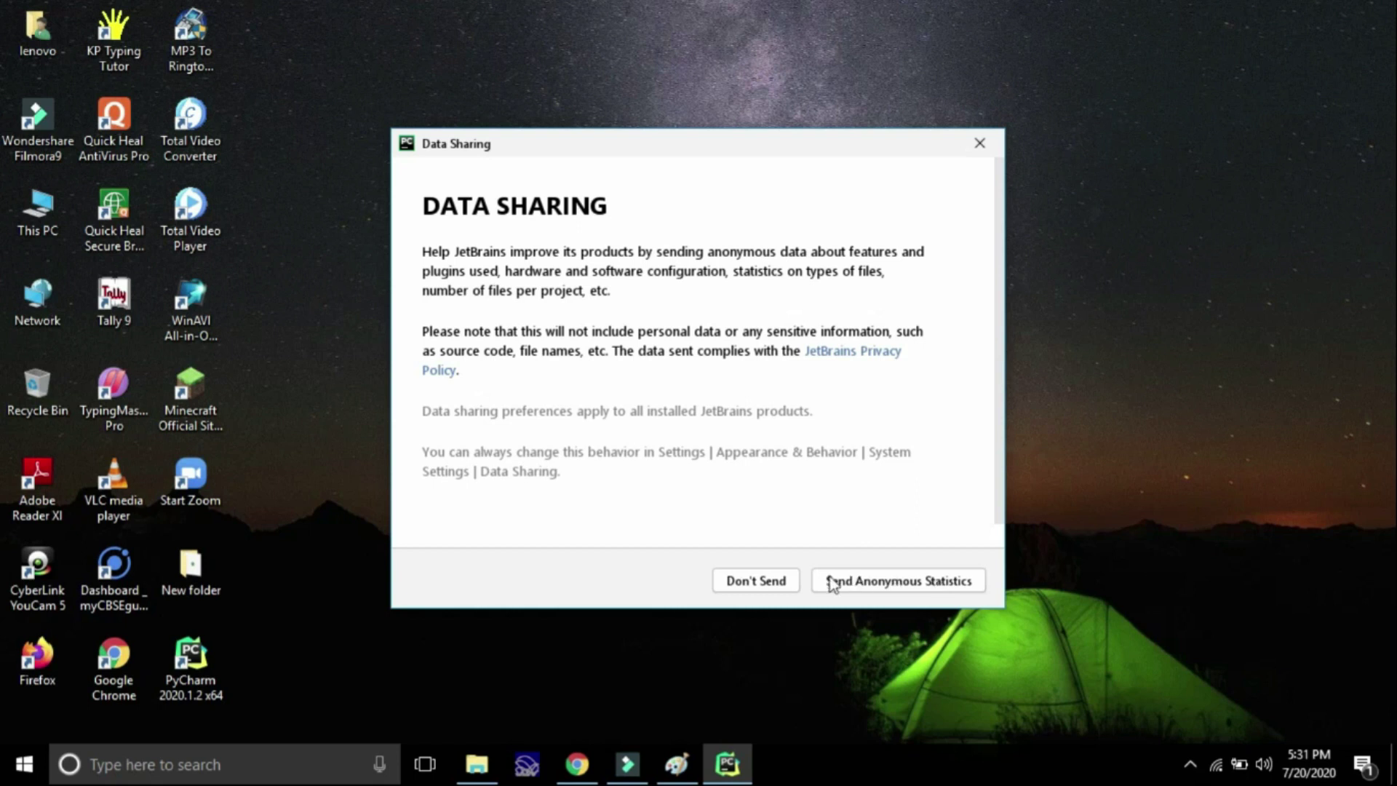
Step: Decline sending anonymous statistics and complete the initial customization with the Light theme and no featured plugins
left_click(770, 580)
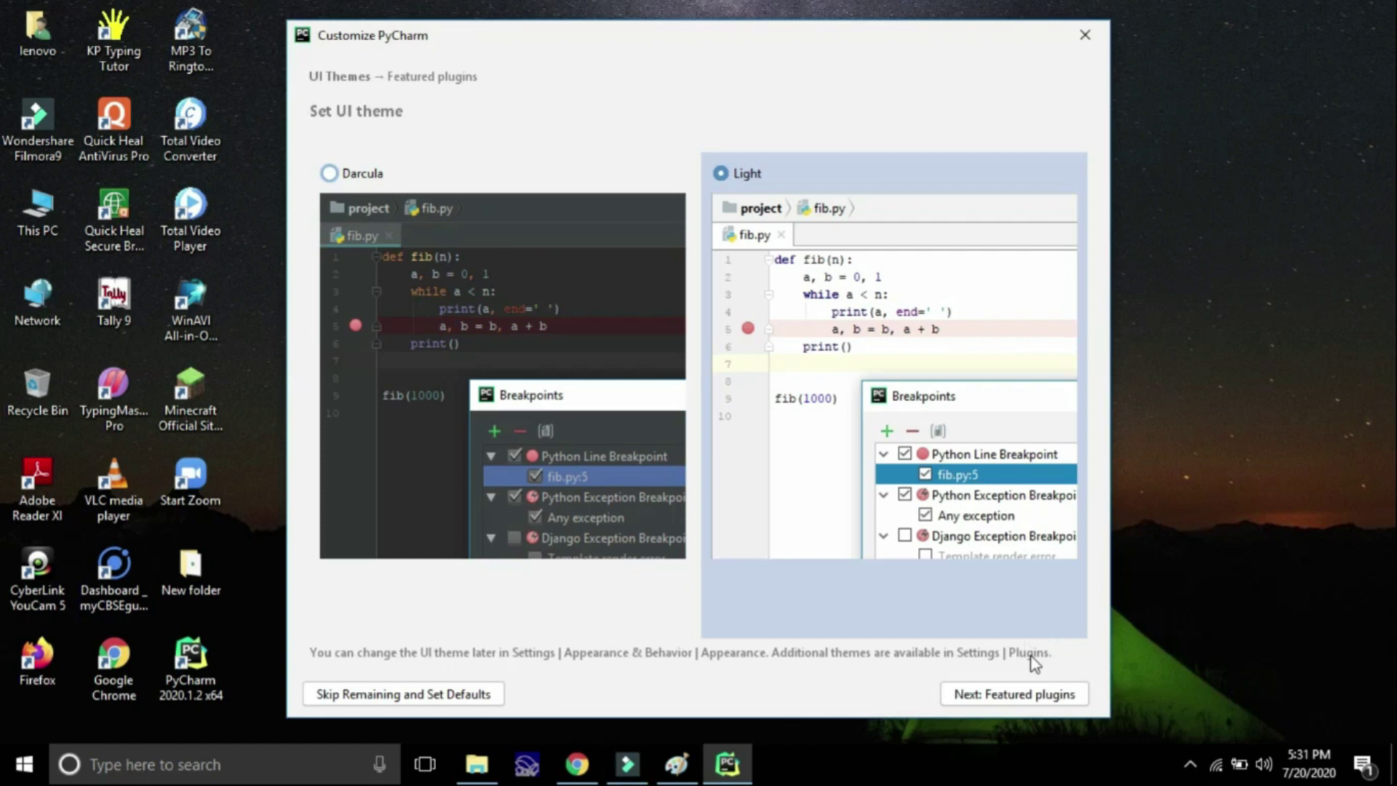
left_click(1017, 700)
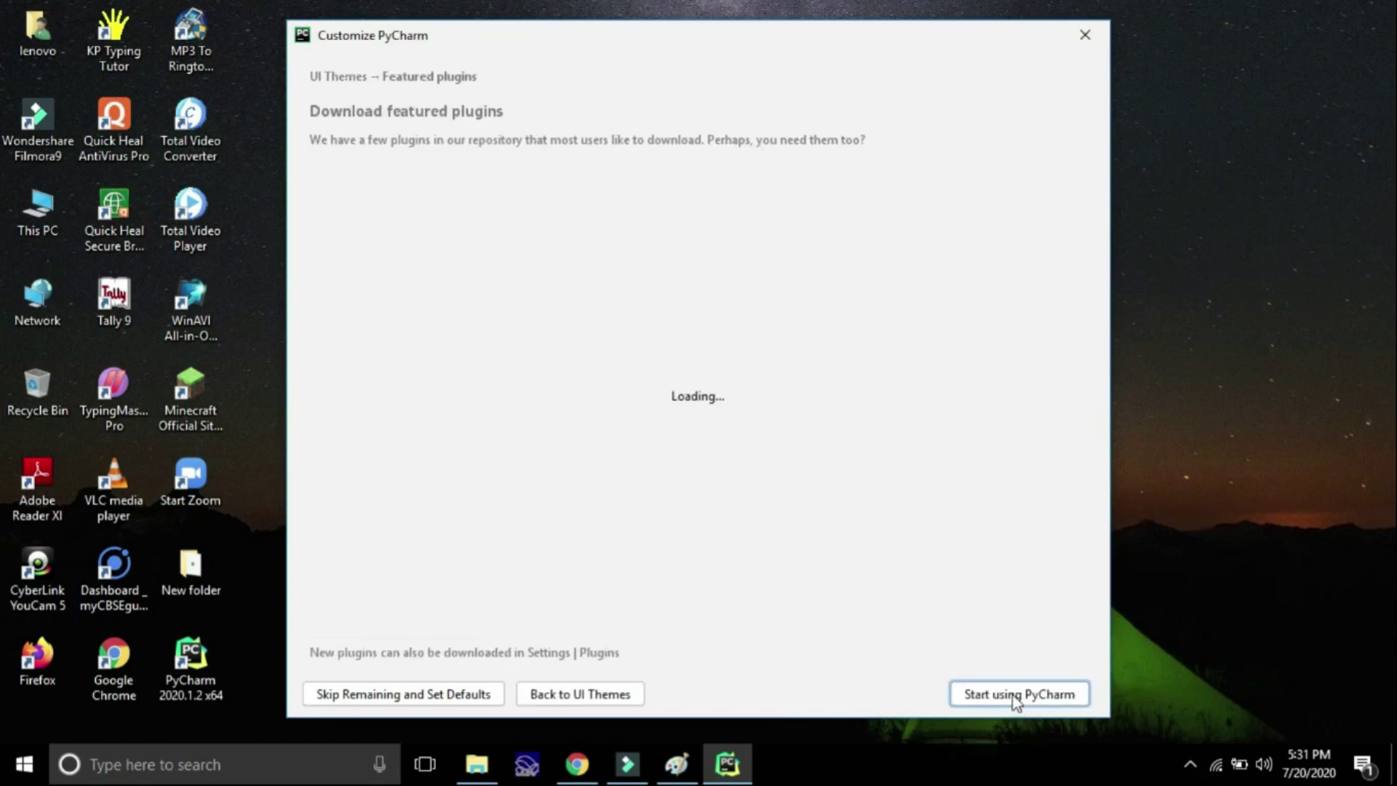
left_click(1016, 697)
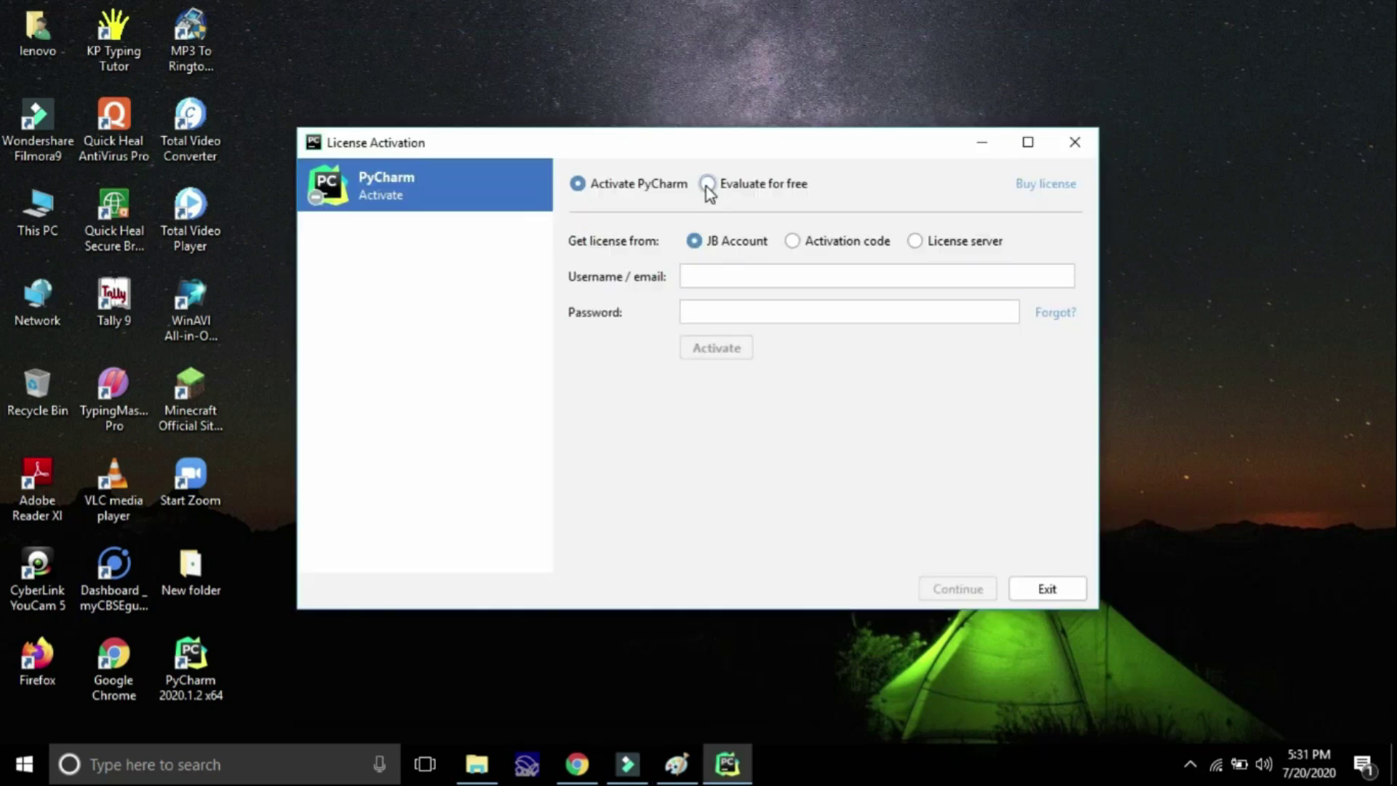
Step: Start the free evaluation of PyCharm without subscribing to any newsletters
left_click(706, 184)
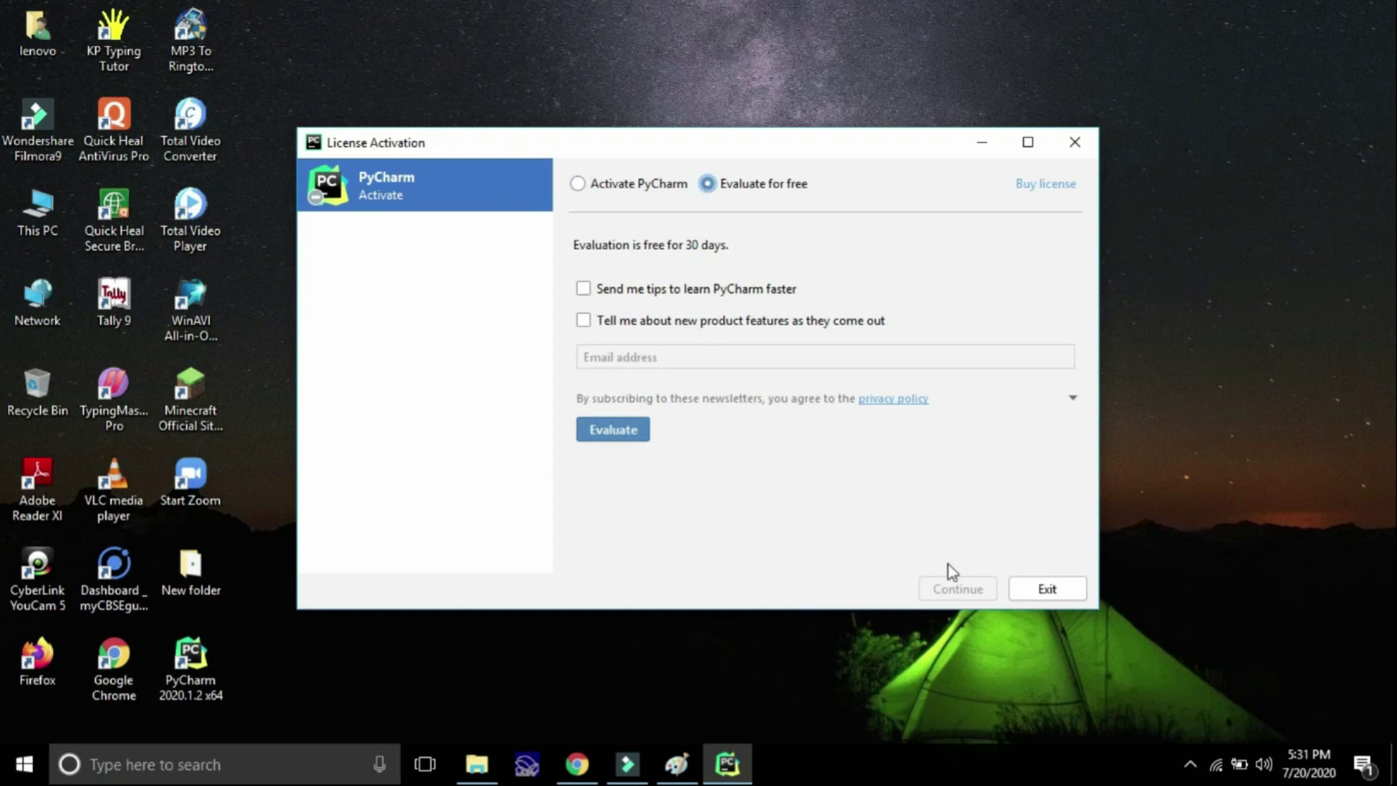
left_click(615, 434)
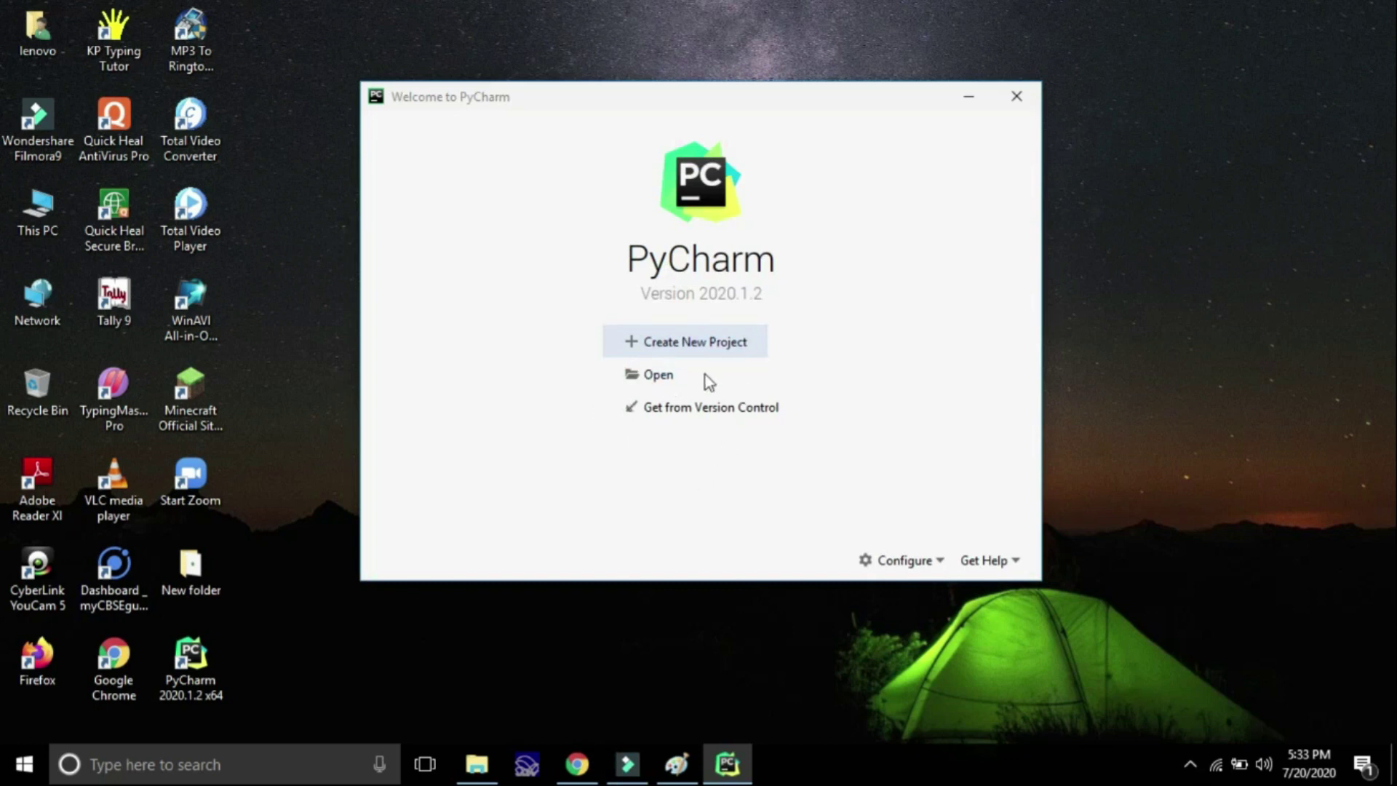
Step: Open the nolimits folder on the G: drive as a project
left_click(641, 380)
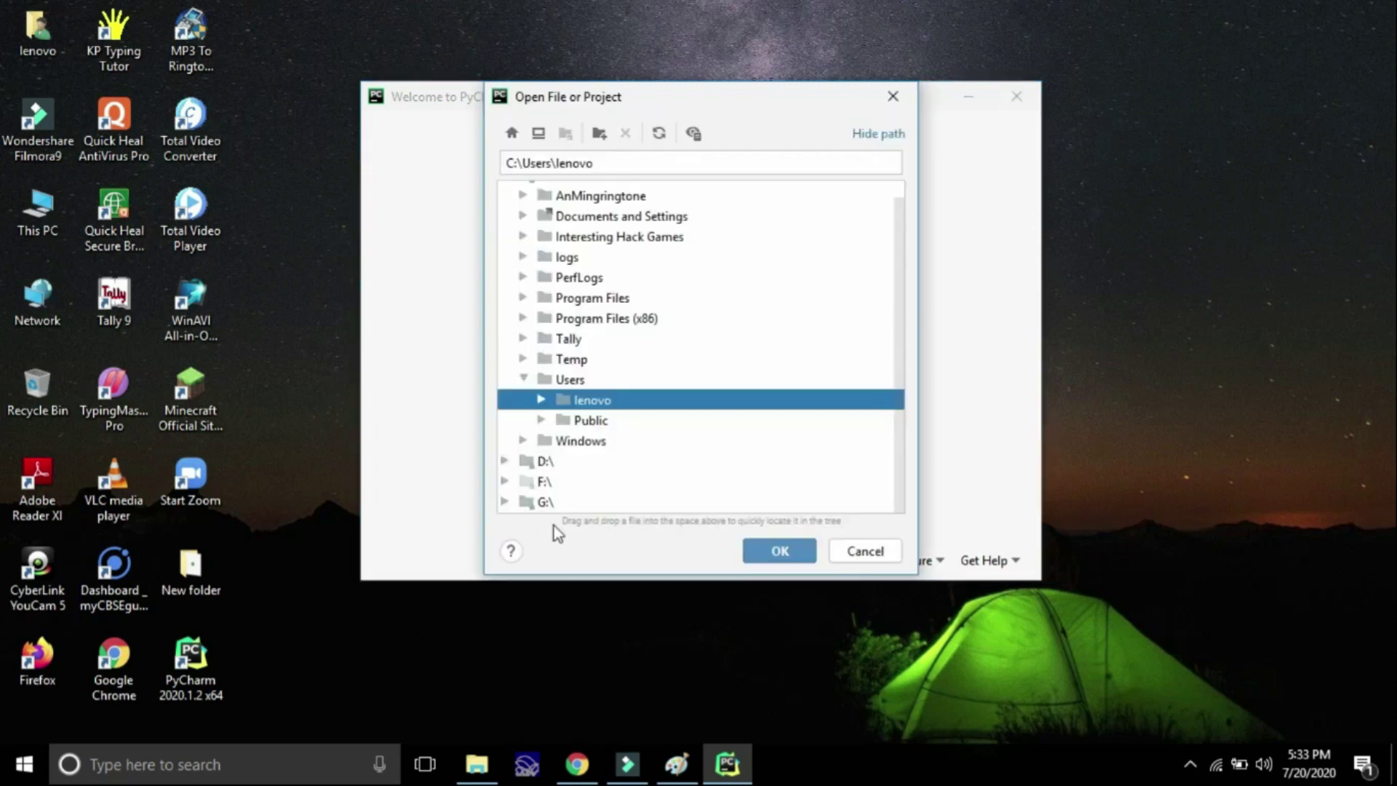
left_click(504, 502)
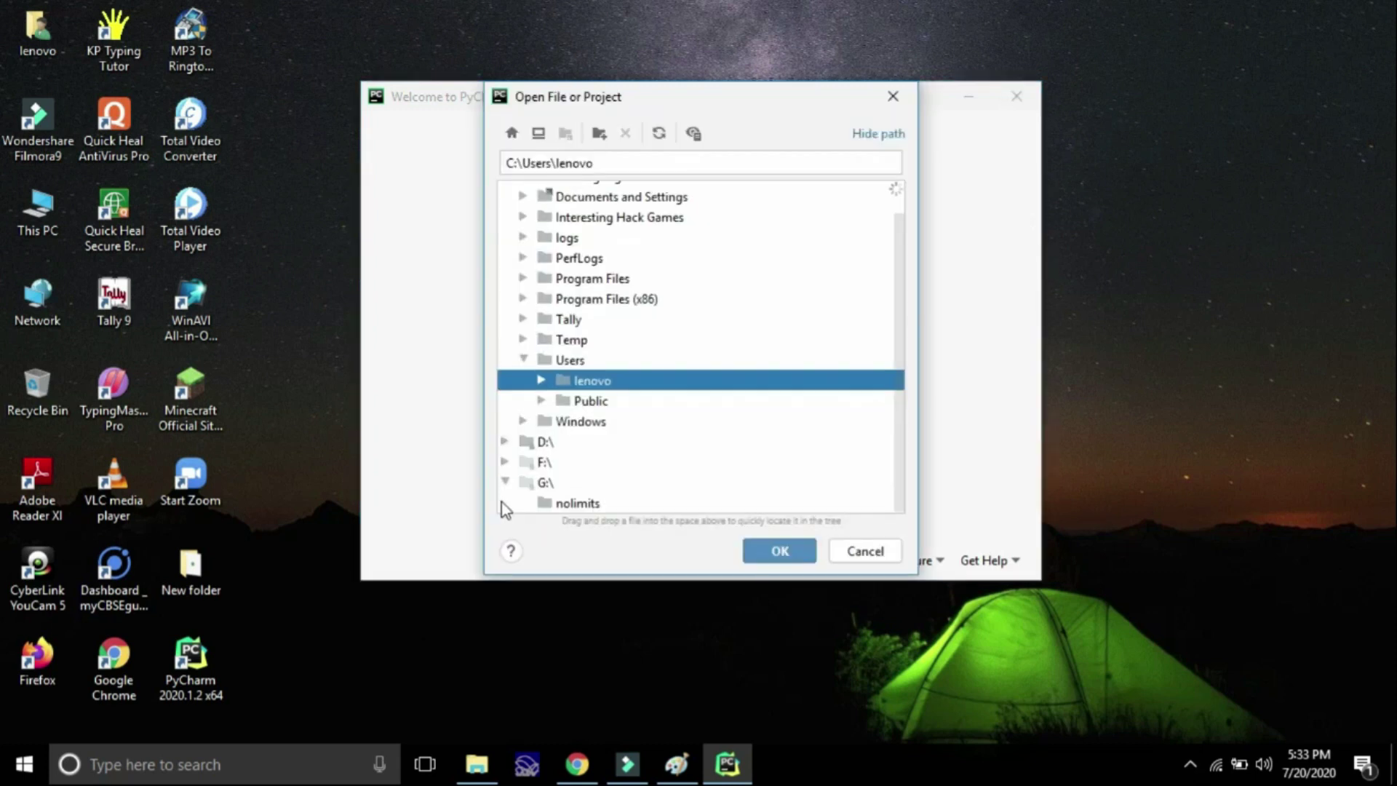
left_click(579, 503)
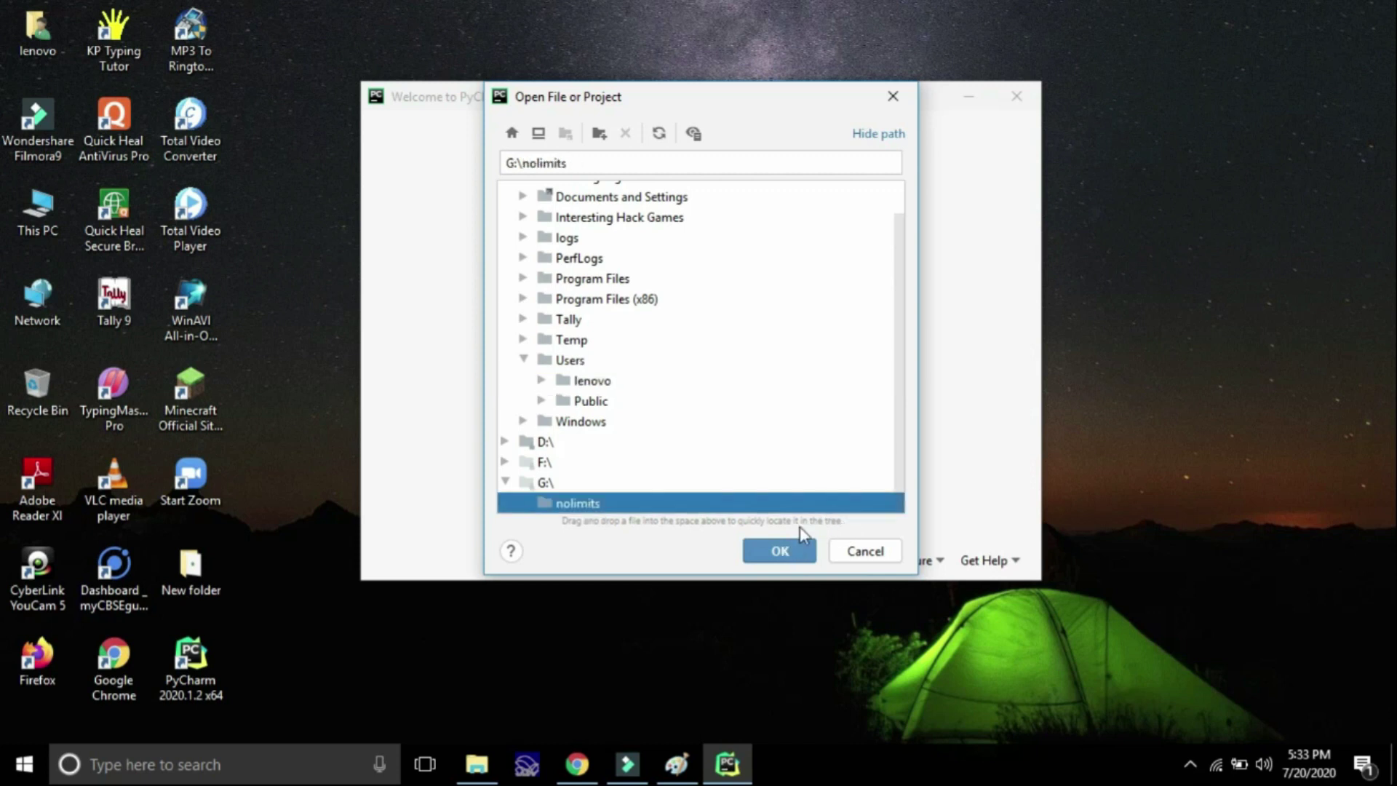
left_click(780, 550)
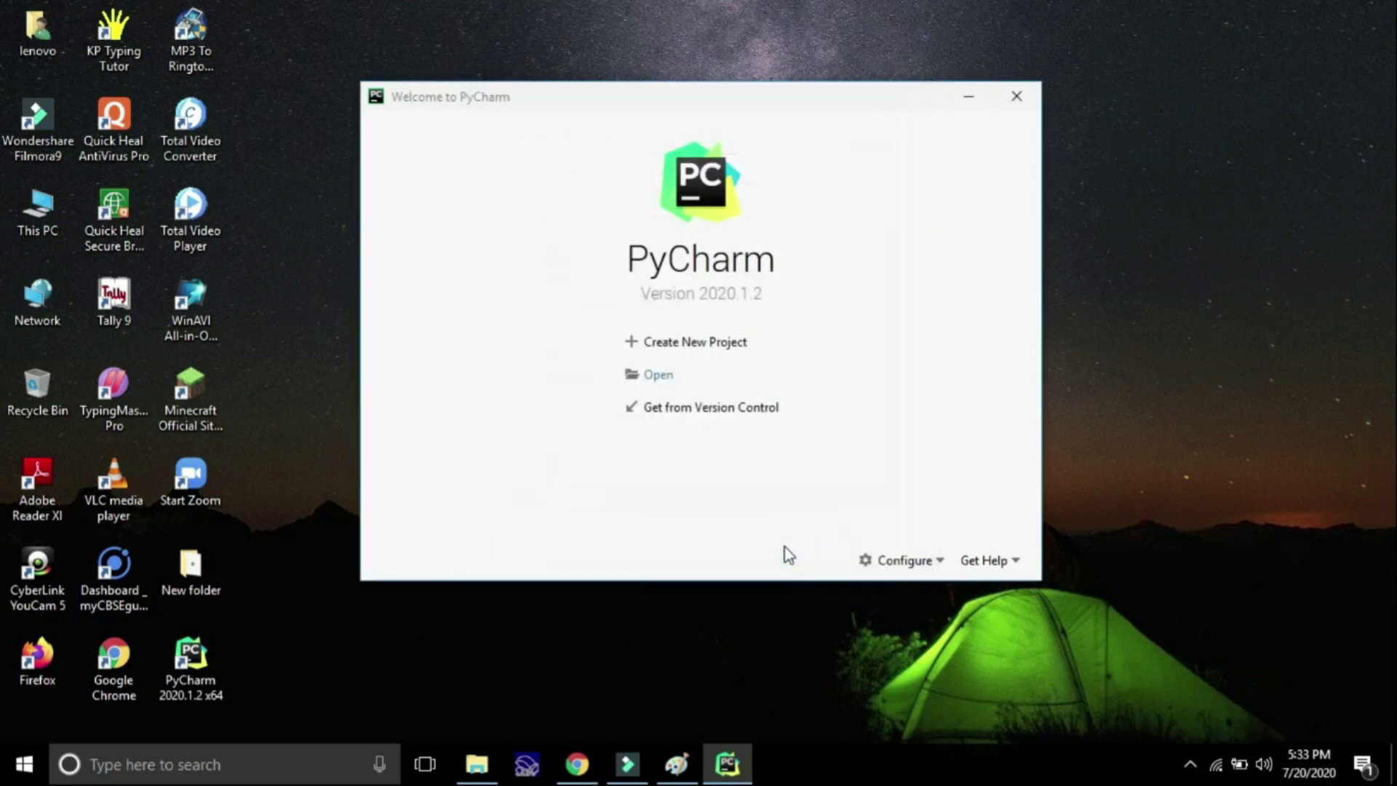